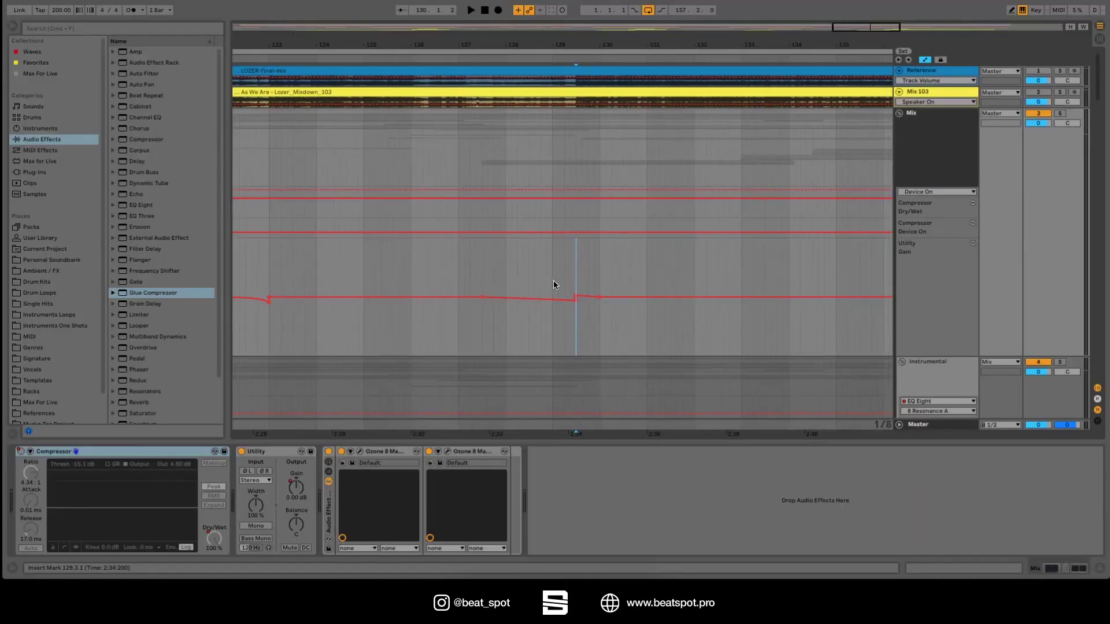
Step: Select a section around bars 128–134 in the arrangement and audition it
drag(549, 285, 662, 288)
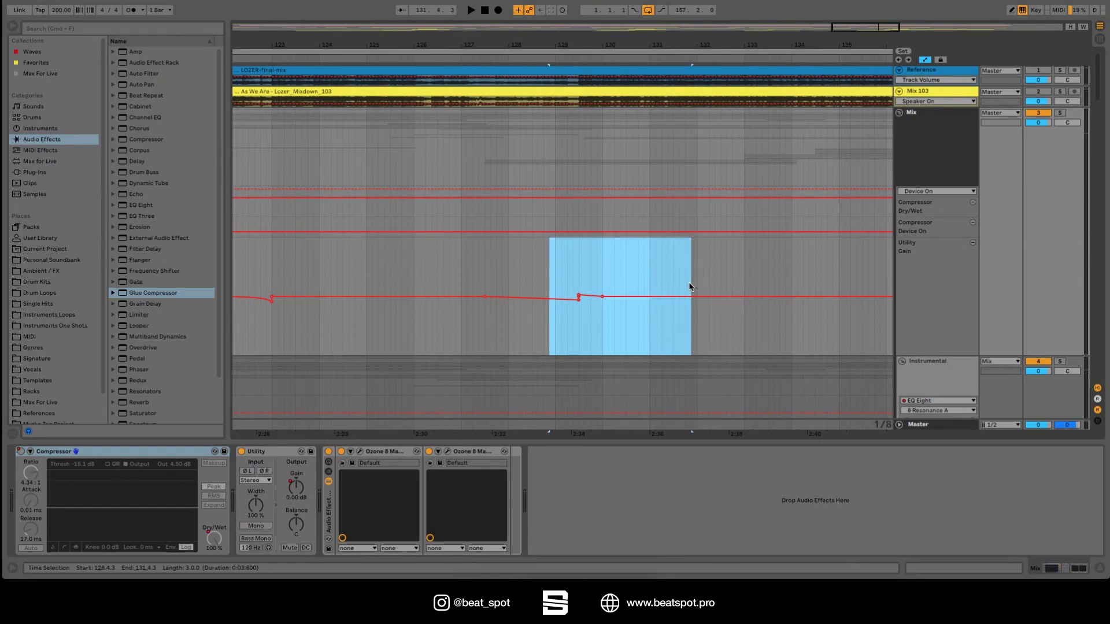
key(space)
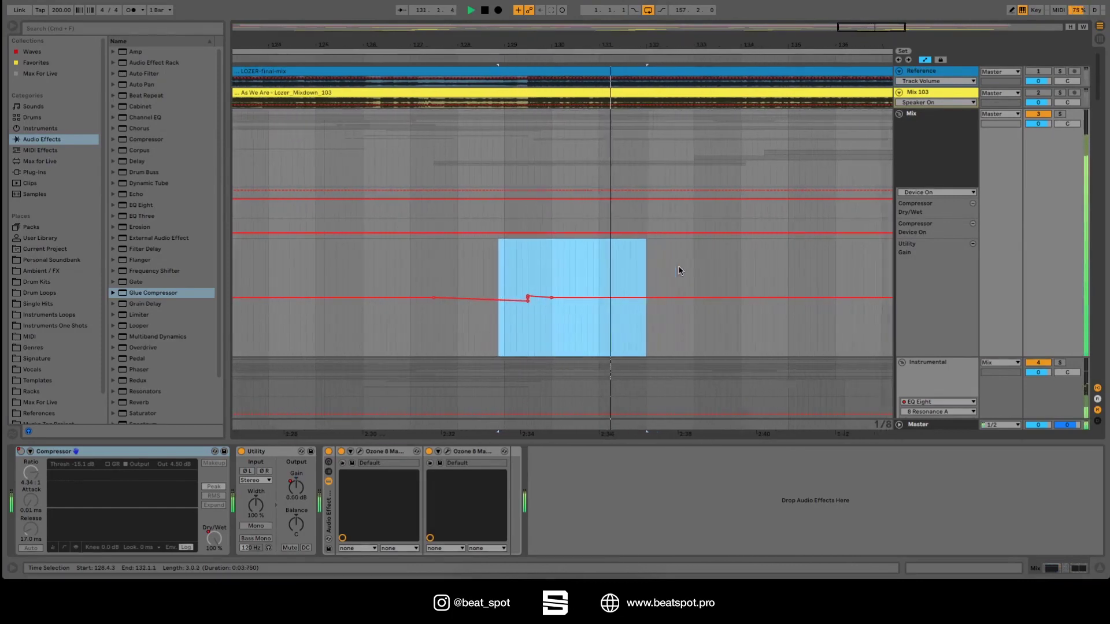
drag(401, 273, 776, 293)
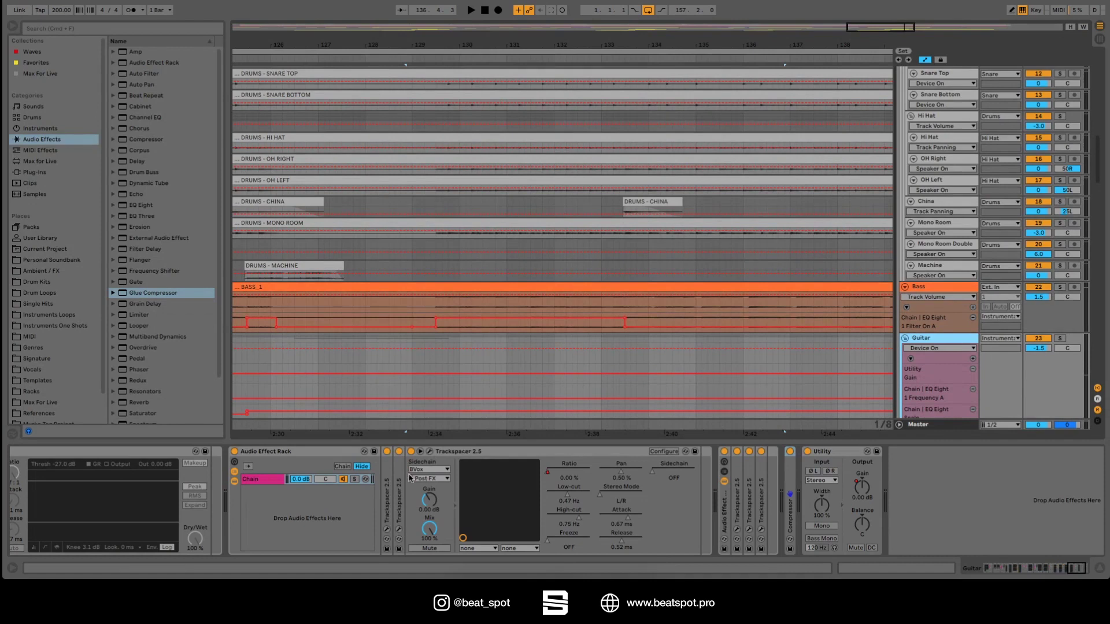
Step: Fold the Trackspacer, then unfold all three Guitar Trackspacers keyed from Lead, Intro and BVox
double_click(438, 453)
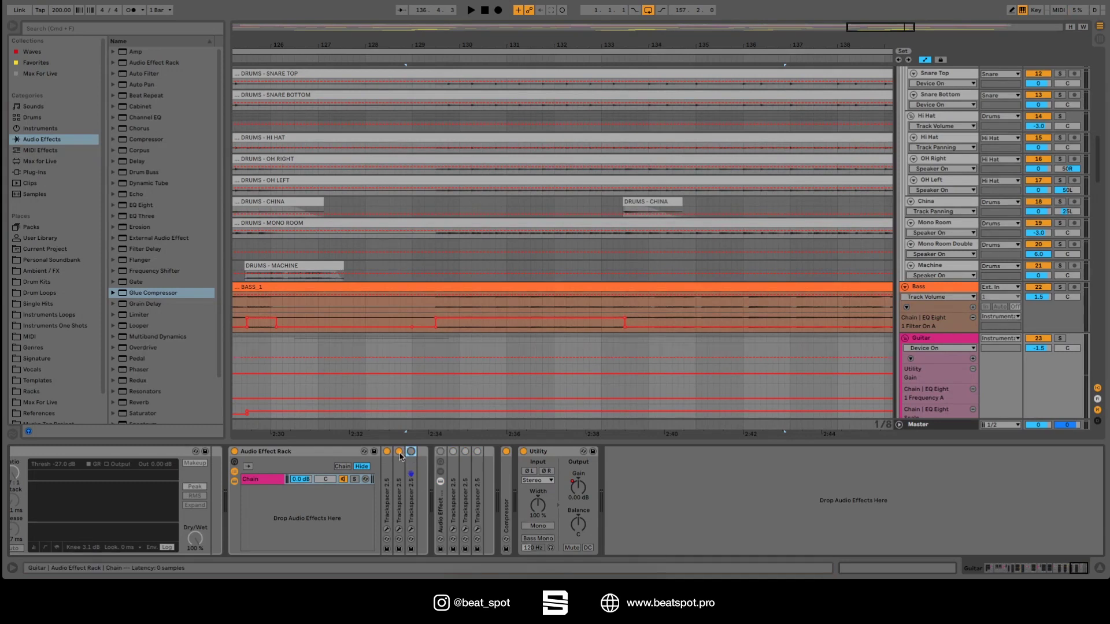
double_click(386, 471)
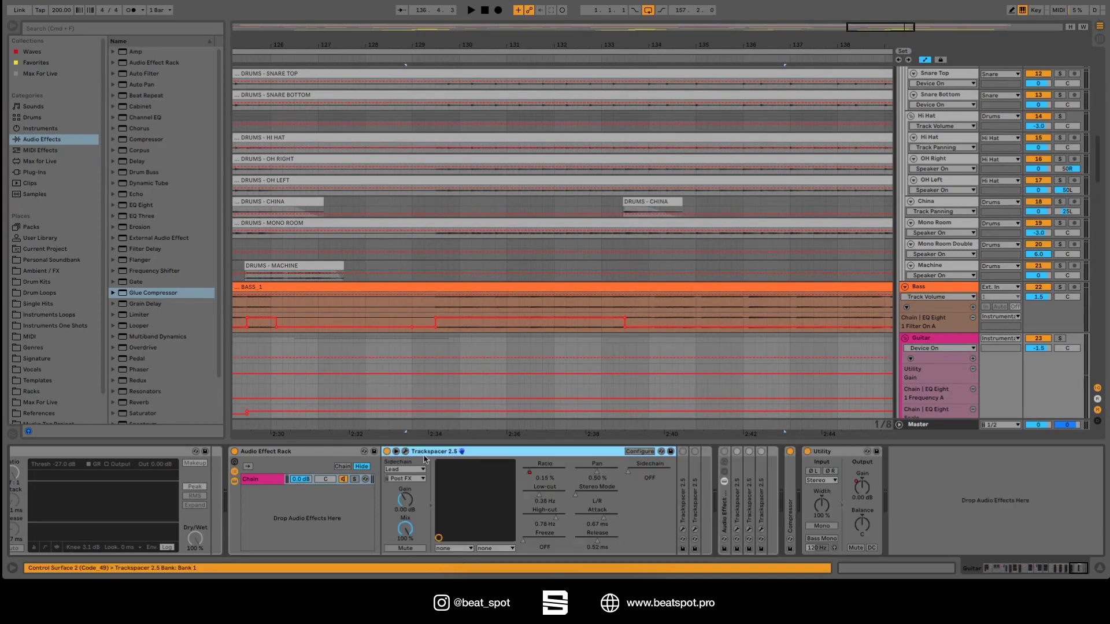
double_click(688, 483)
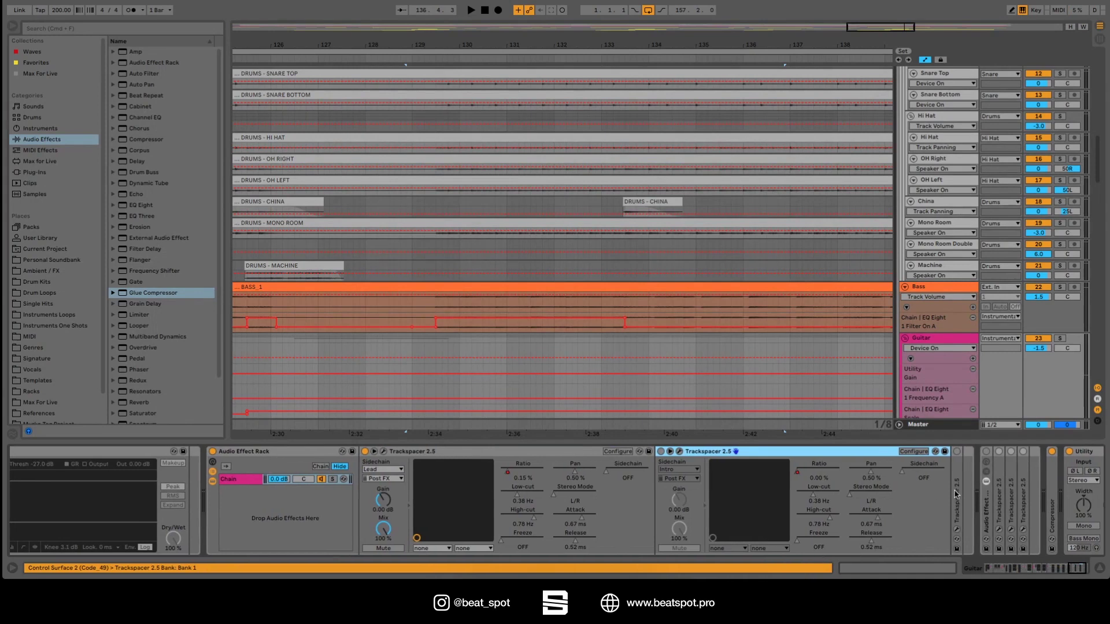
double_click(961, 493)
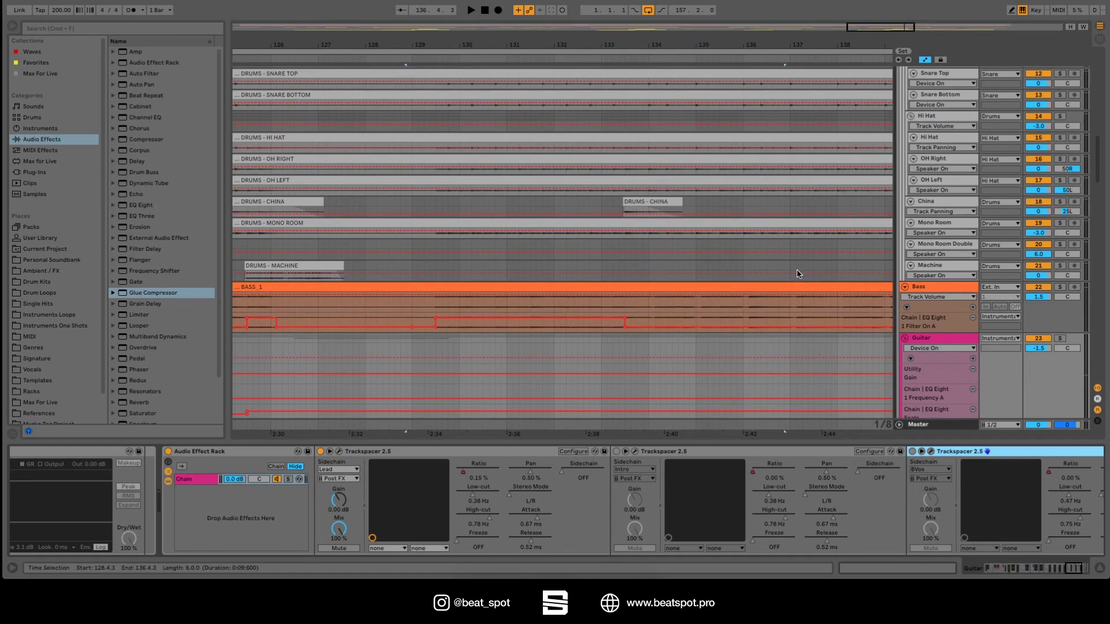
scroll(795, 269, down, 15)
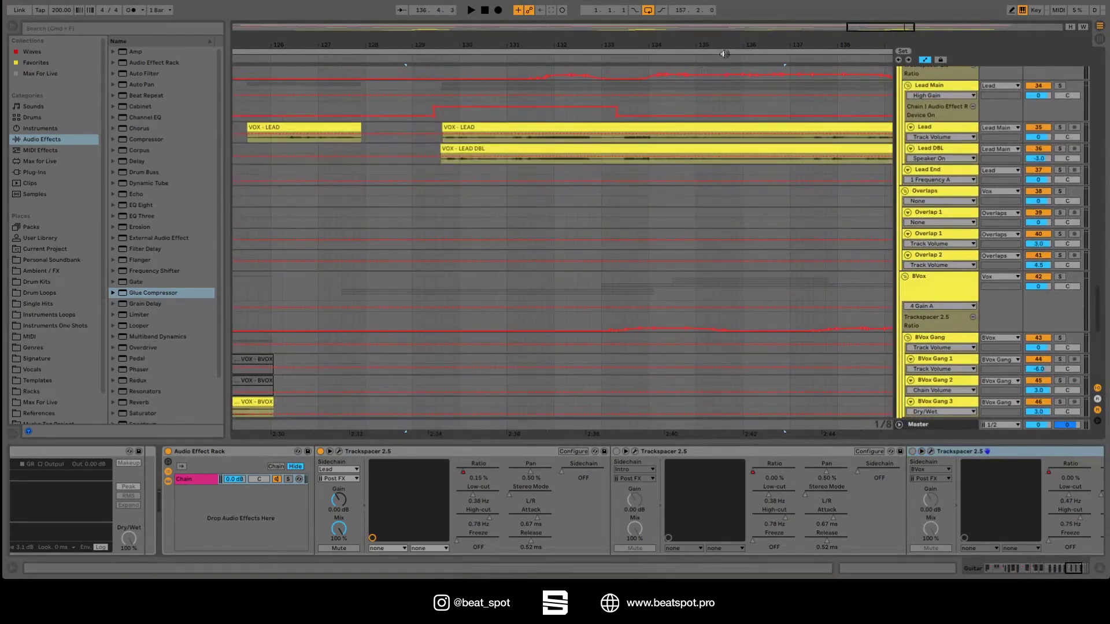
scroll(745, 136, down, 10)
scroll(759, 141, up, 3)
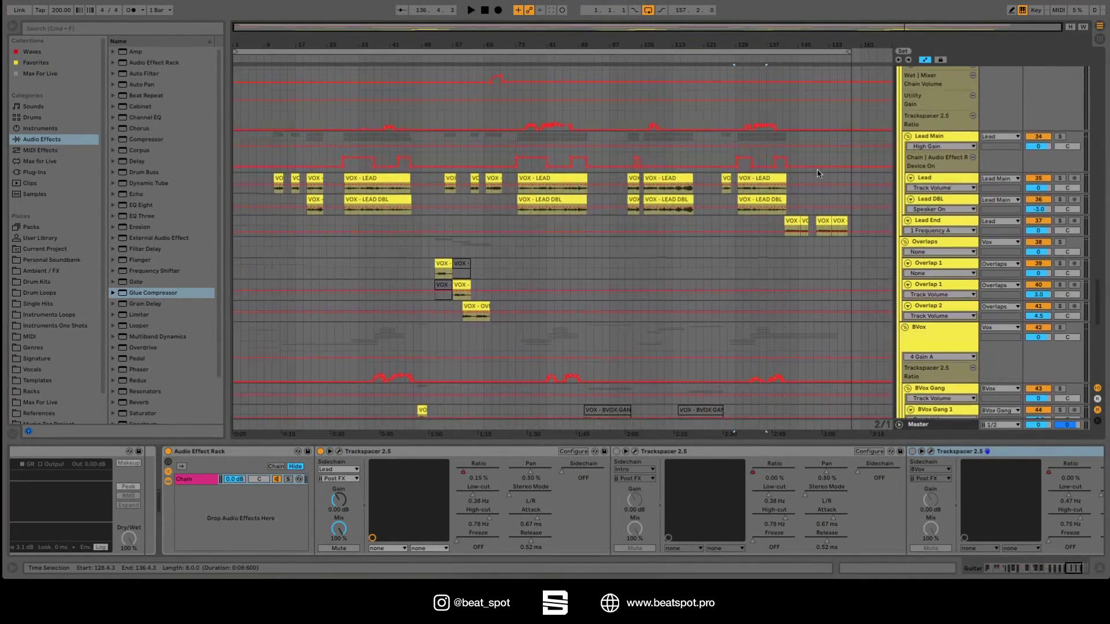
click(934, 138)
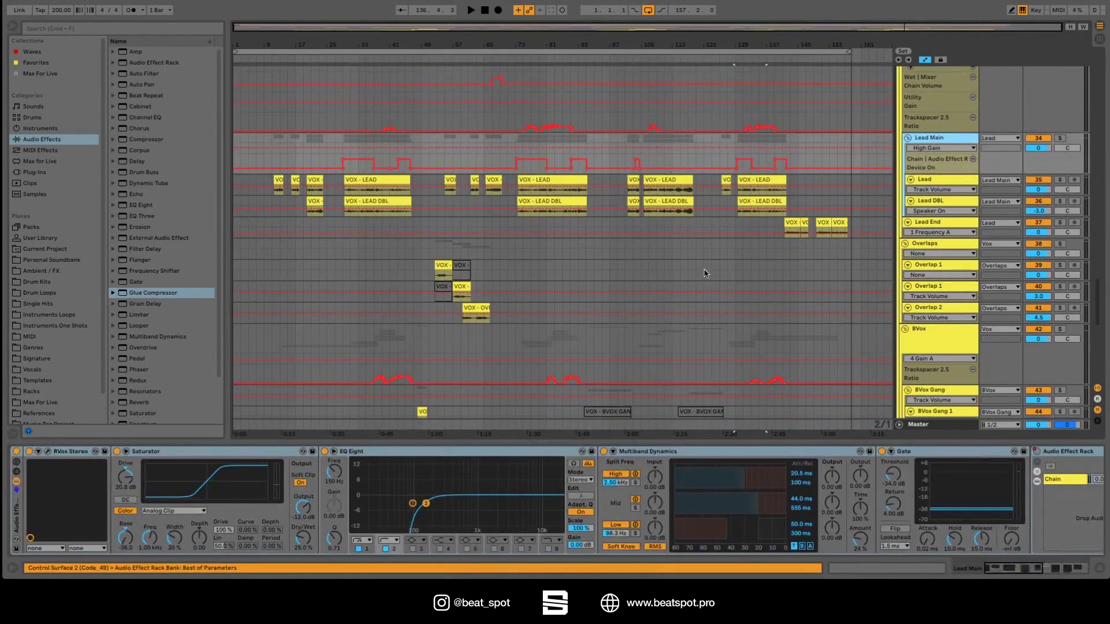
scroll(919, 258, down, 3)
click(774, 193)
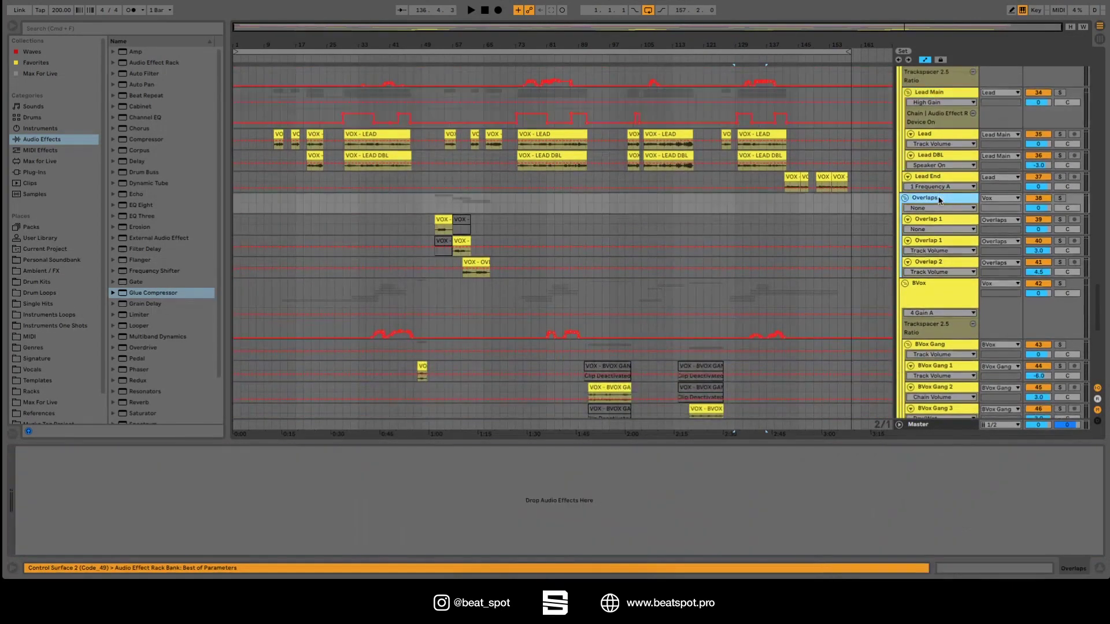
scroll(863, 293, down, 5)
scroll(936, 219, up, 8)
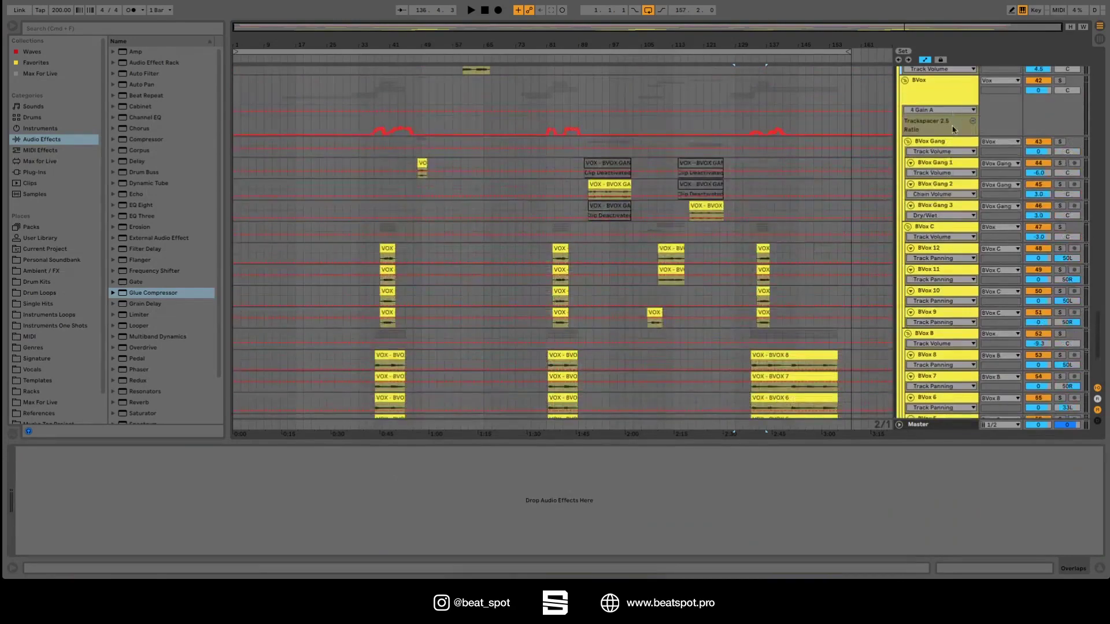
click(948, 102)
scroll(740, 345, up, 10)
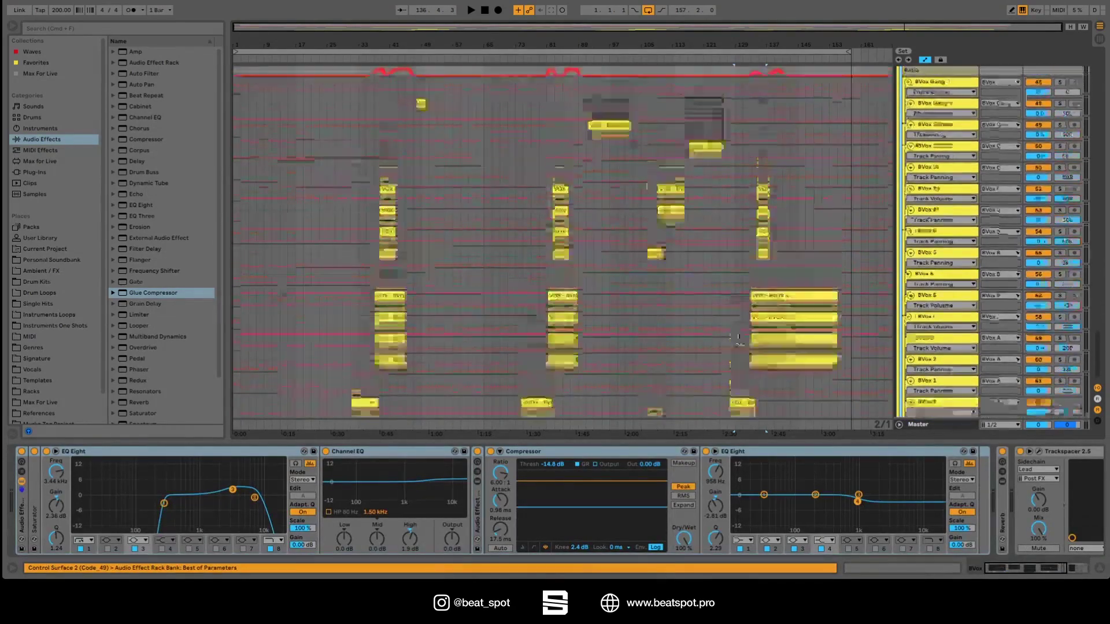
scroll(738, 336, up, 14)
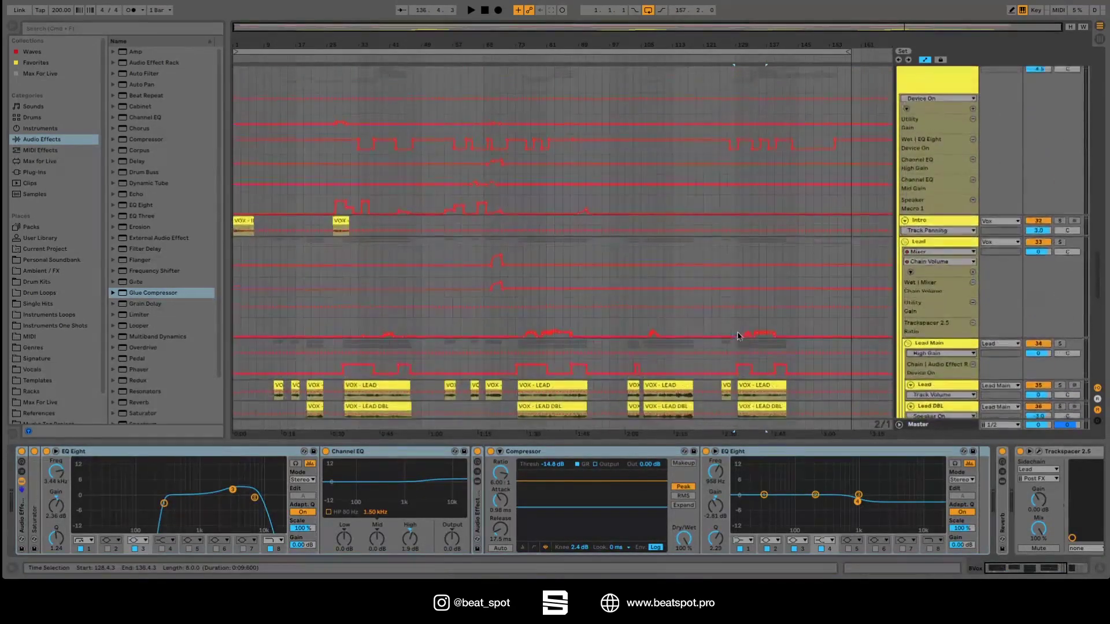
click(921, 273)
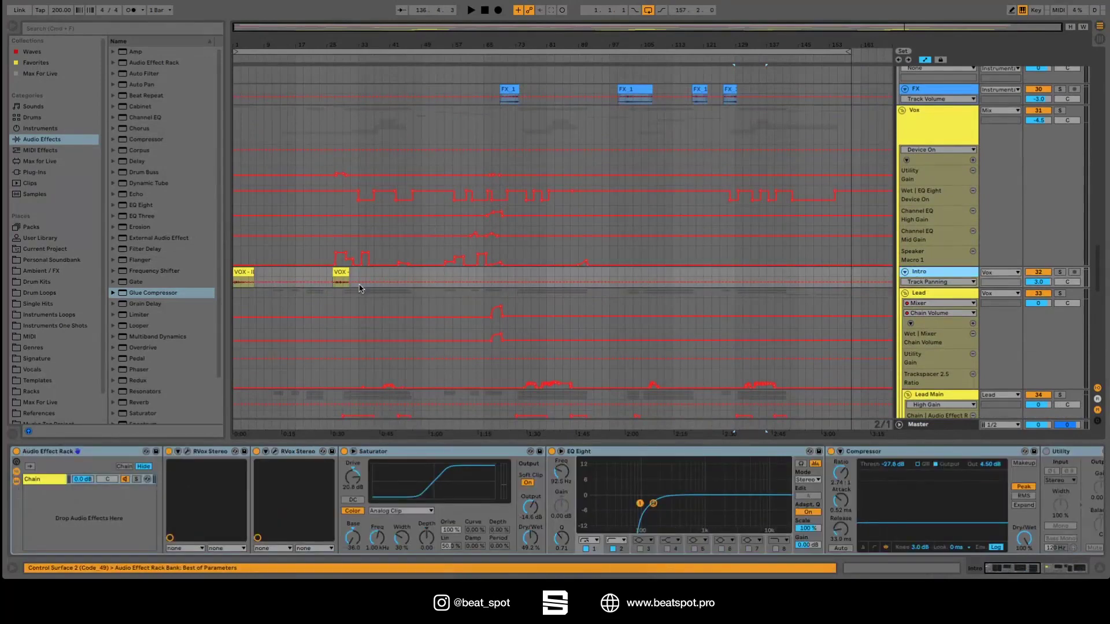
scroll(821, 277, up, 10)
click(821, 277)
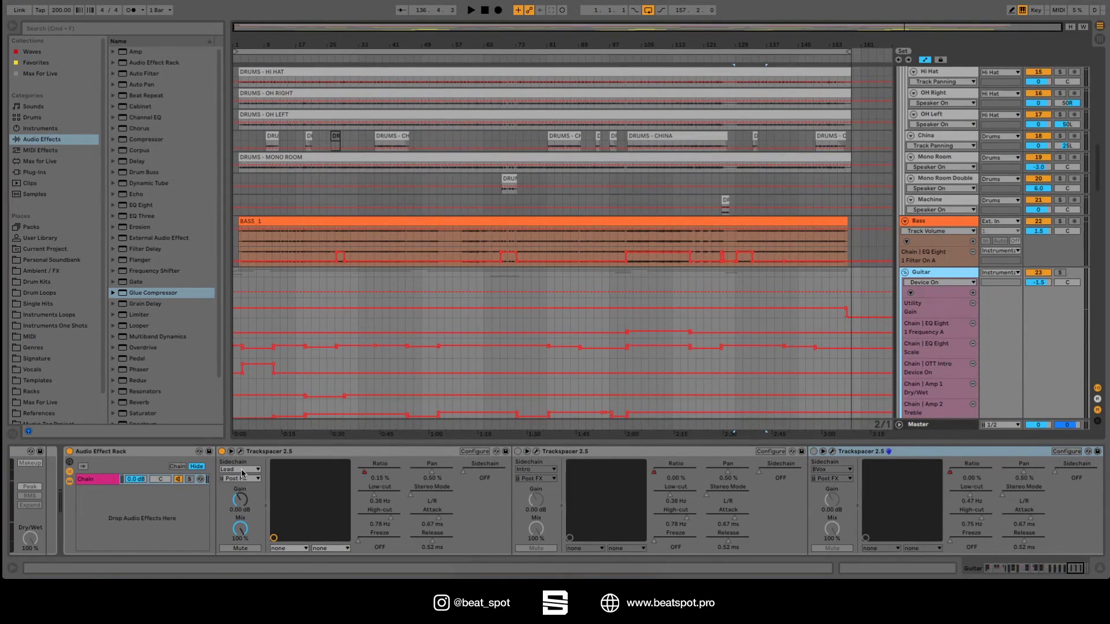
Step: Select the second Trackspacer and the whole loop range, then open its plugin window
click(524, 460)
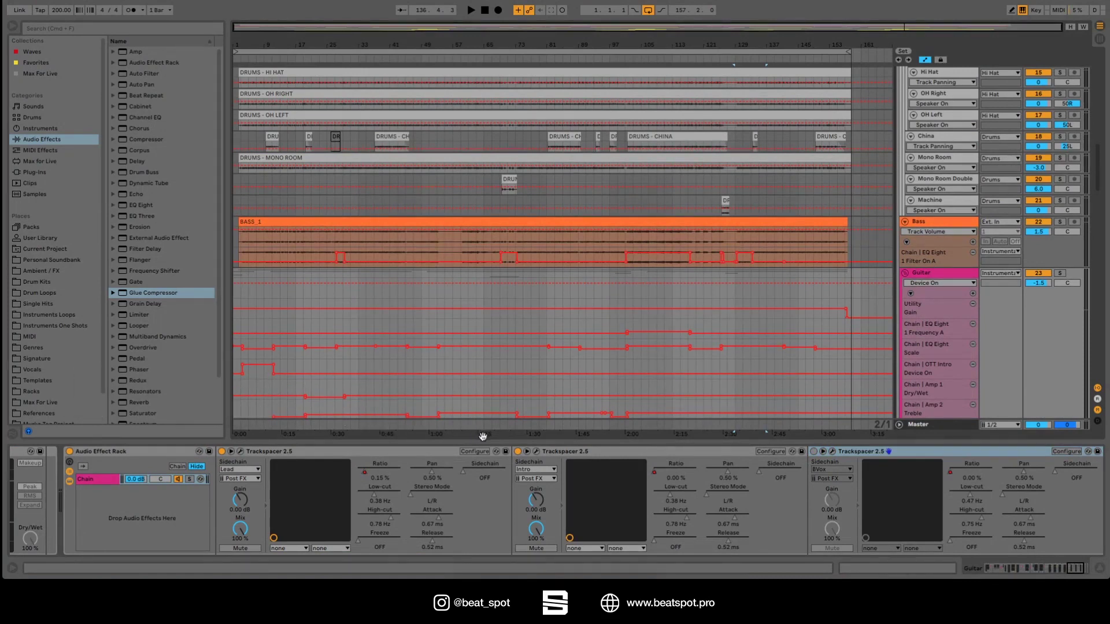
click(264, 53)
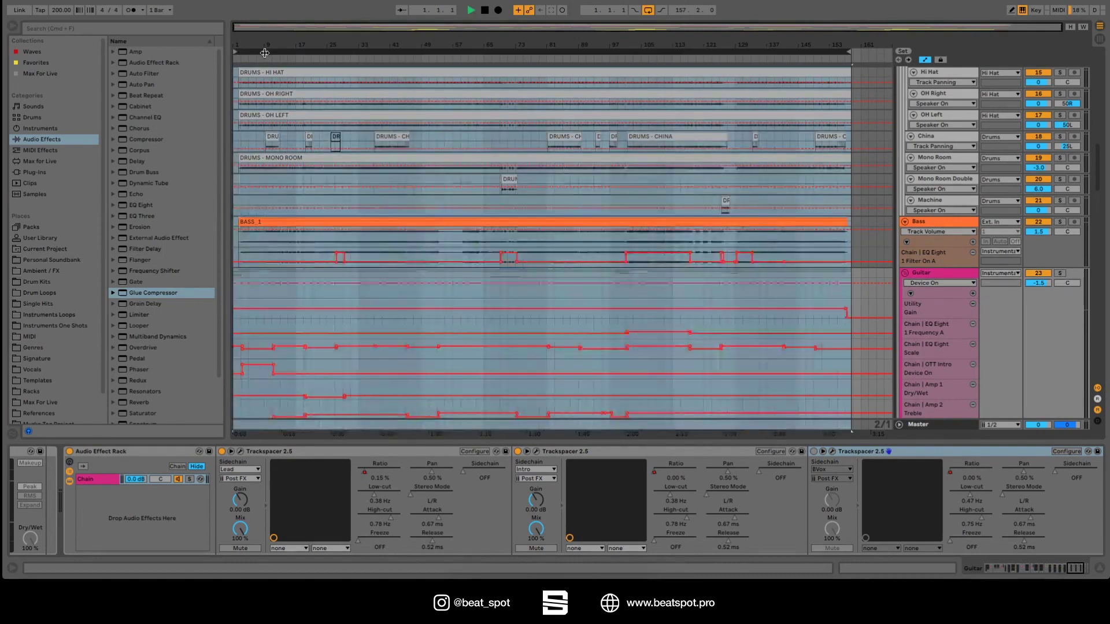
scroll(761, 472, right, 2)
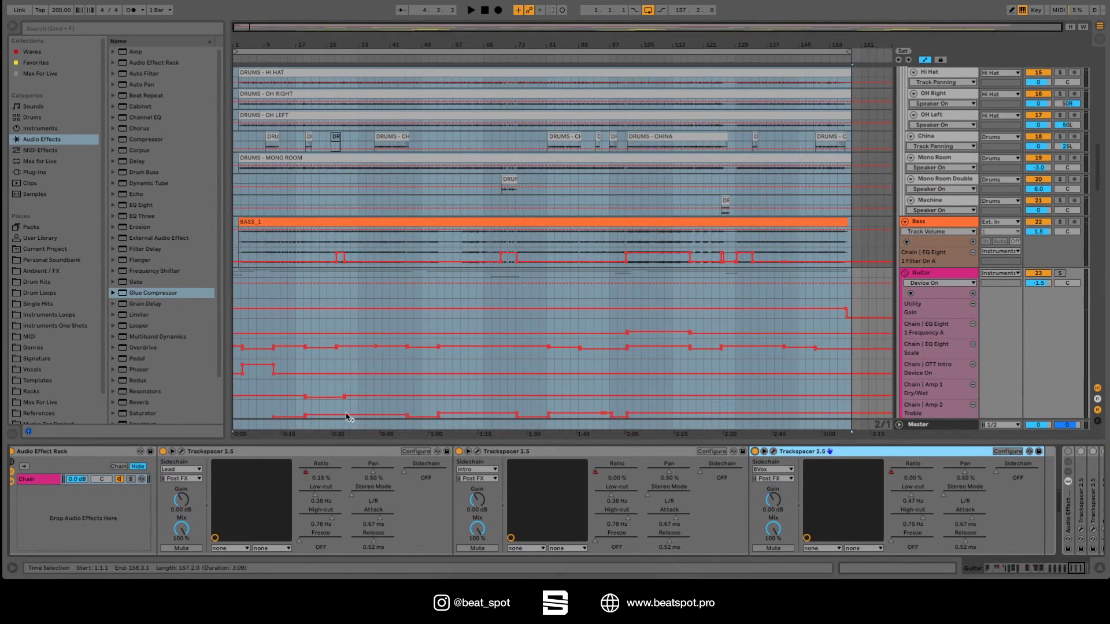
click(773, 451)
key(space)
drag(281, 46, 281, 63)
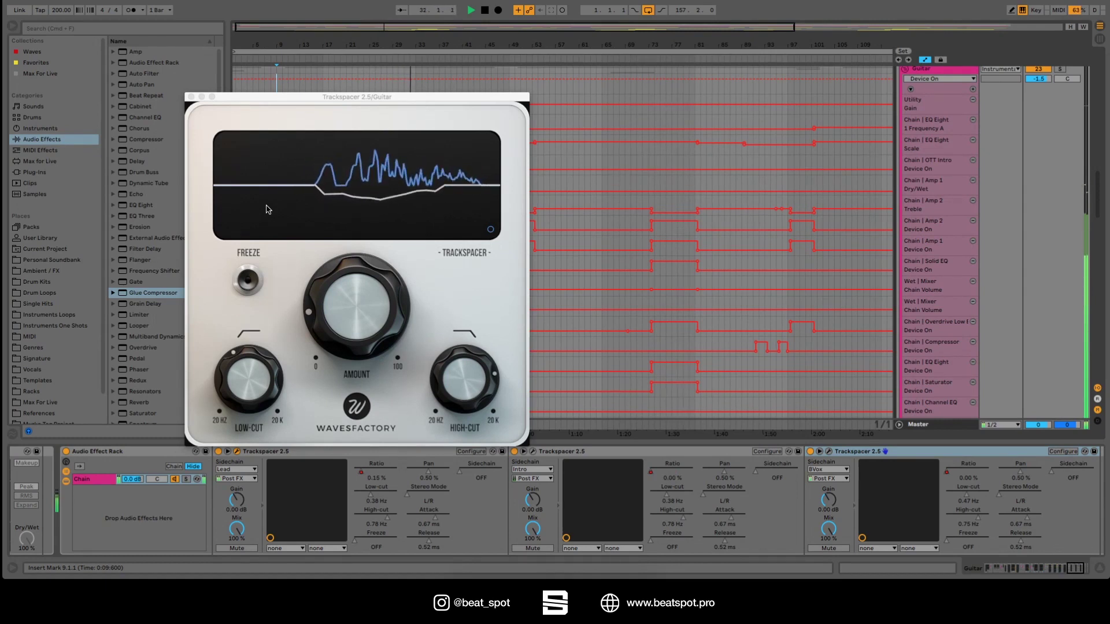
key(space)
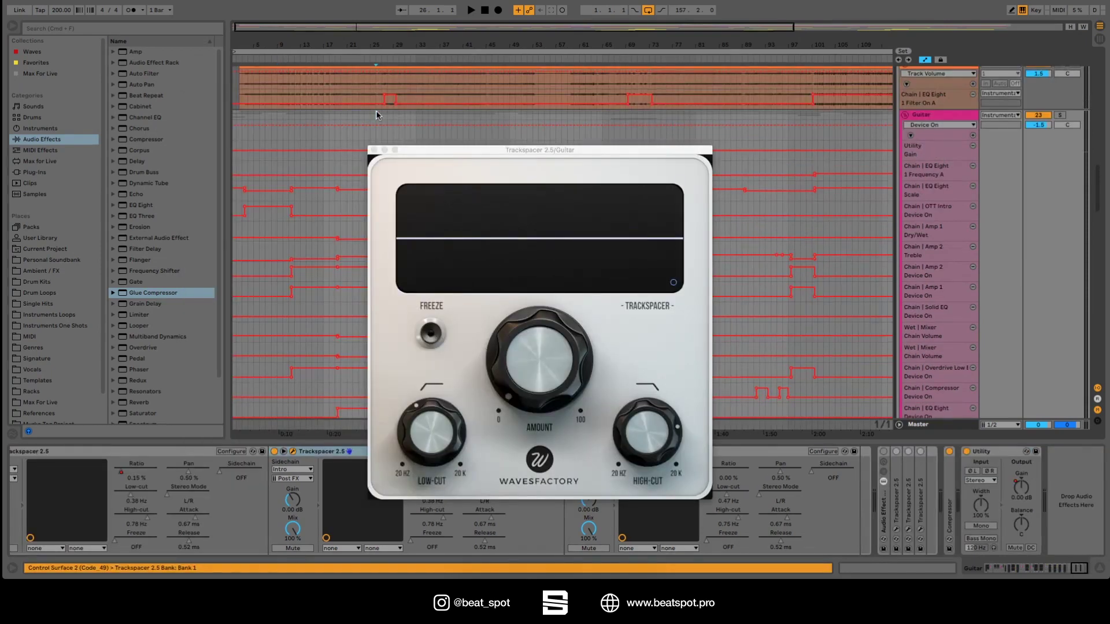
key(space)
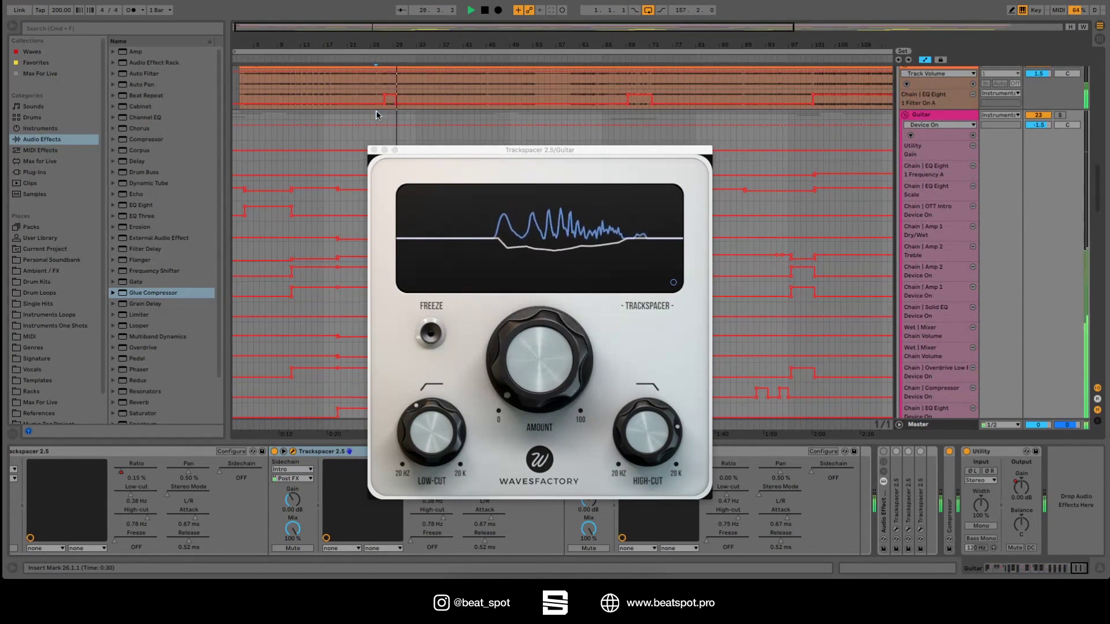
Step: Close the Trackspacer window, open another Trackspacer's window and scroll through the vocal tracks
click(373, 150)
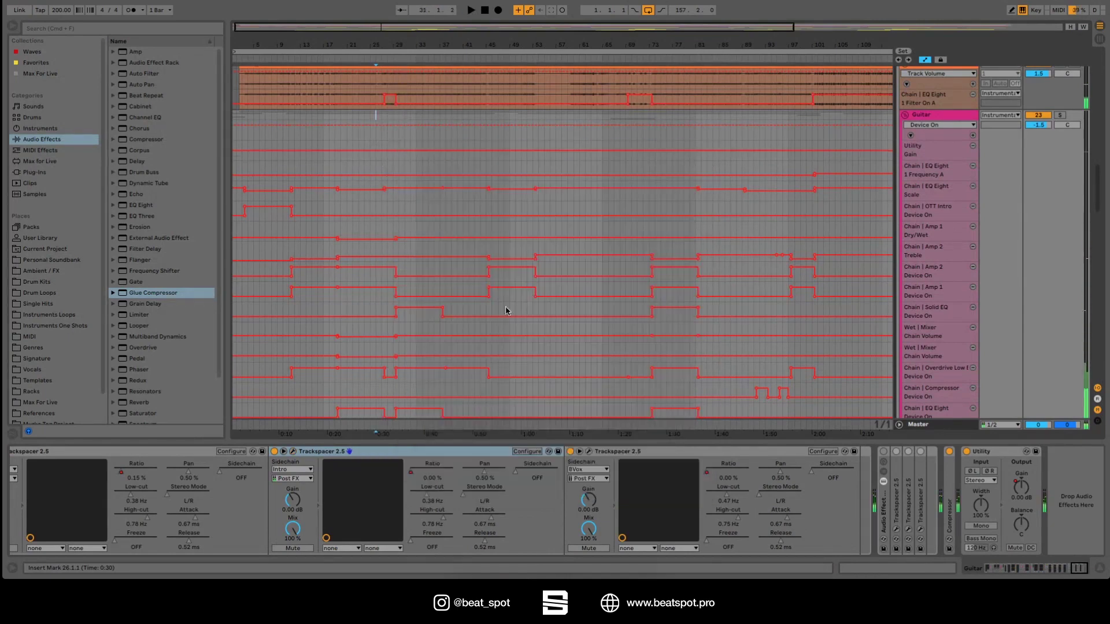
click(588, 451)
scroll(404, 107, down, 10)
scroll(403, 102, down, 12)
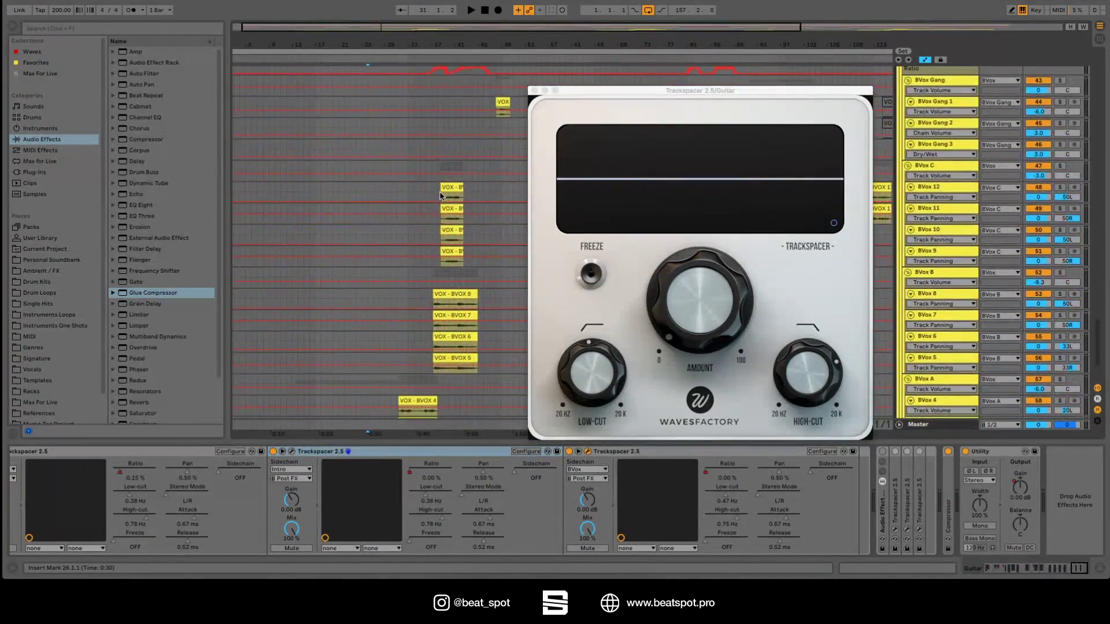
scroll(439, 195, up, 15)
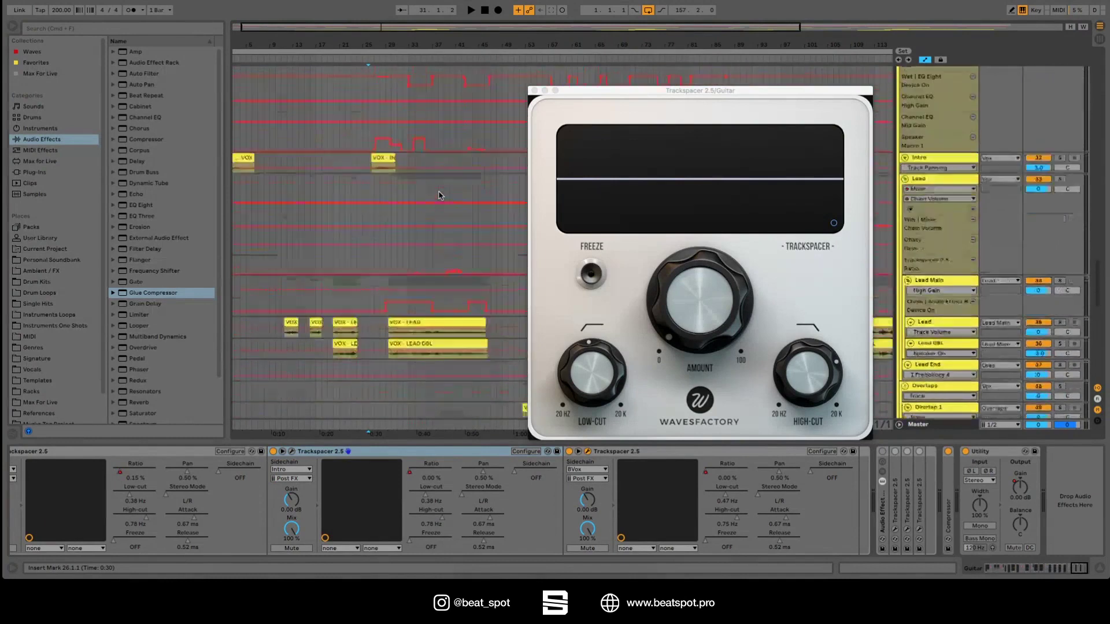
Step: Play the mix from bar 38, stop, and close the floating Trackspacer window
click(438, 195)
key(space)
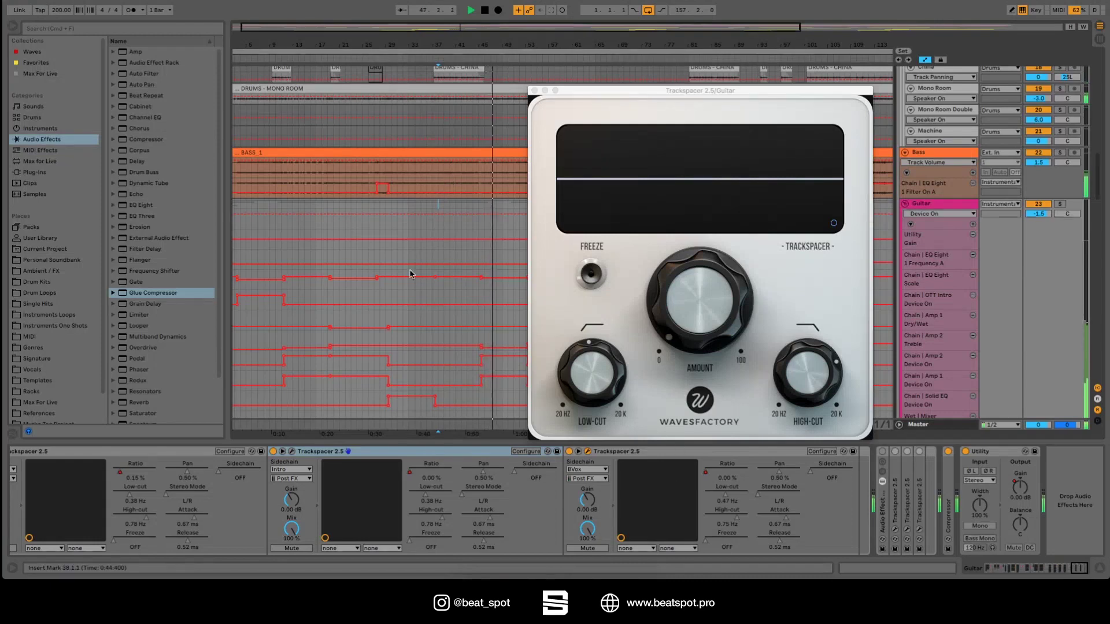
scroll(511, 324, down, 2)
key(space)
key(super+alt+p)
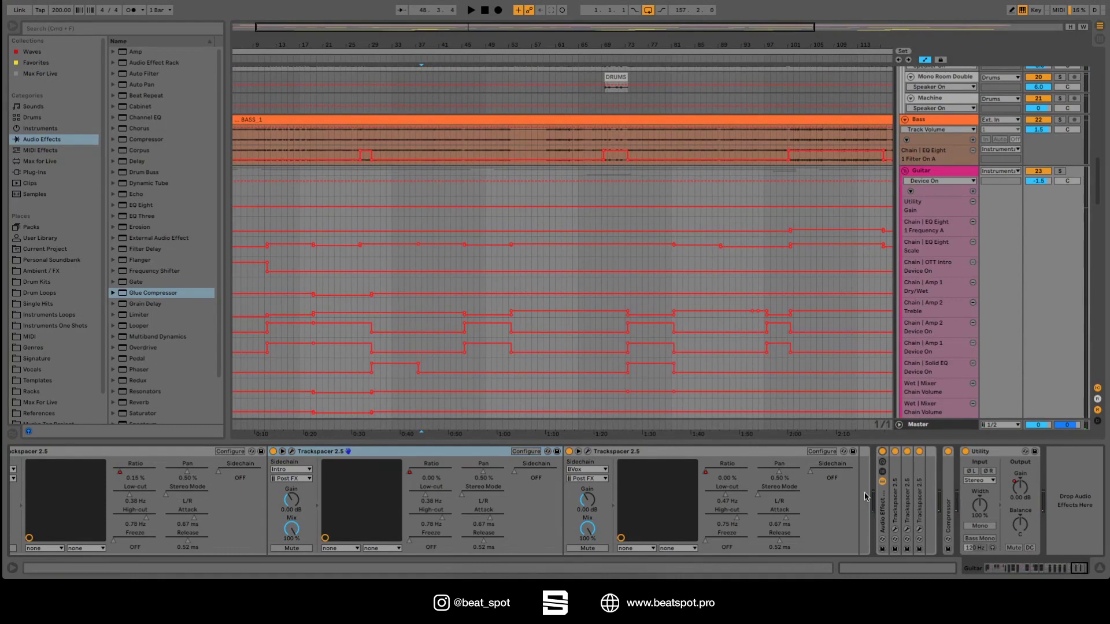
Step: Expand the three collapsed Guitar Trackspacers and open their plugin windows
double_click(890, 488)
double_click(906, 483)
double_click(923, 486)
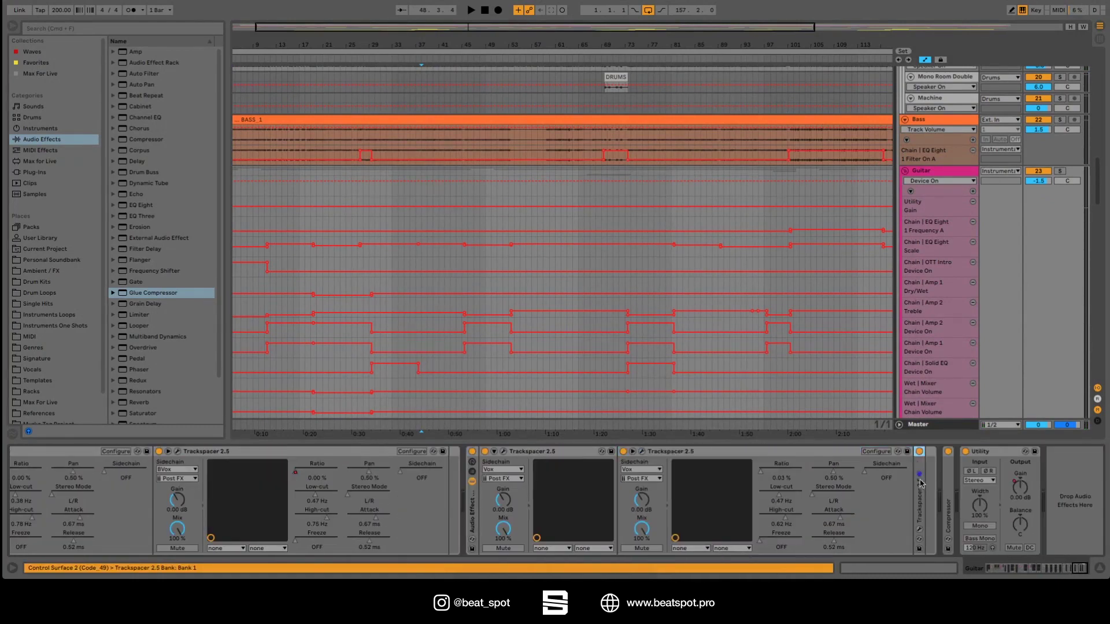
click(501, 451)
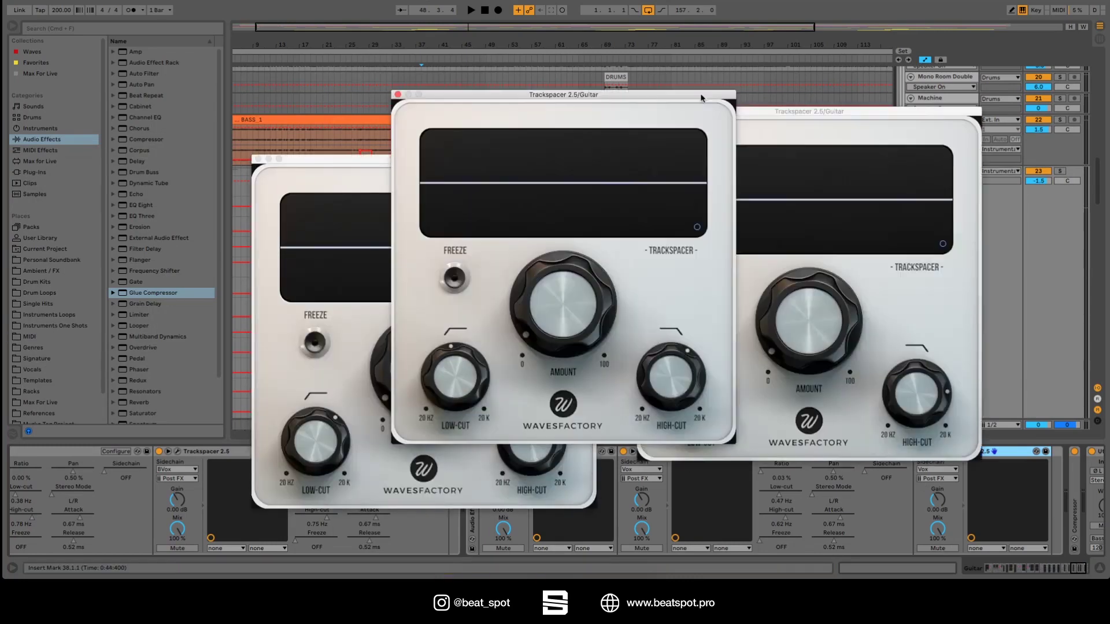
Step: Arrange the three Trackspacer windows in a row along the top and start playback
drag(812, 110, 929, 69)
drag(641, 94, 657, 73)
drag(393, 159, 224, 74)
key(space)
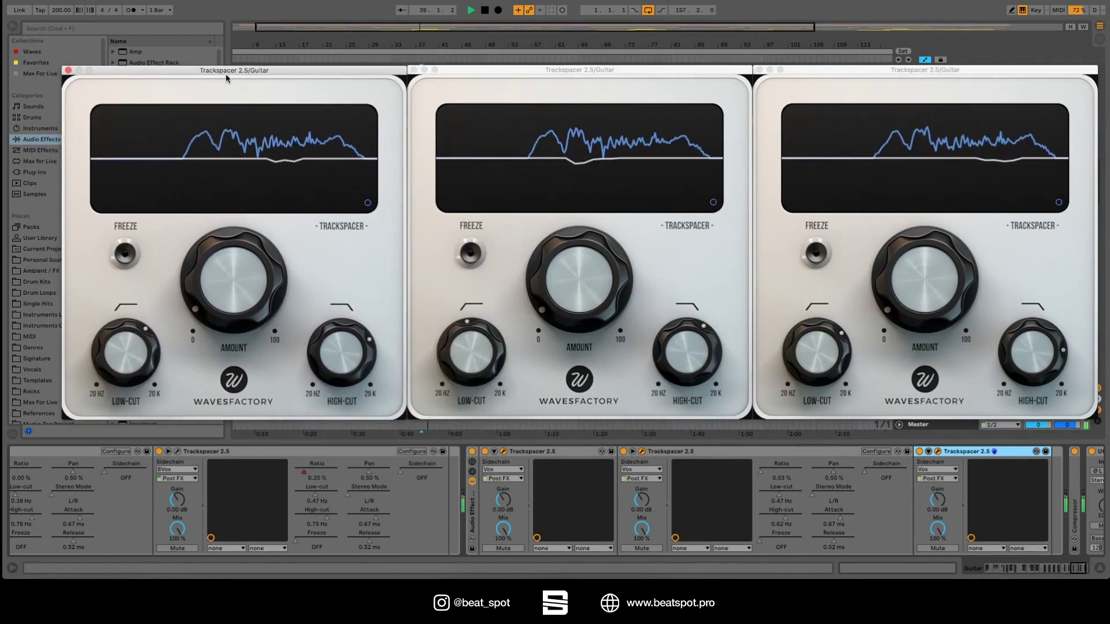